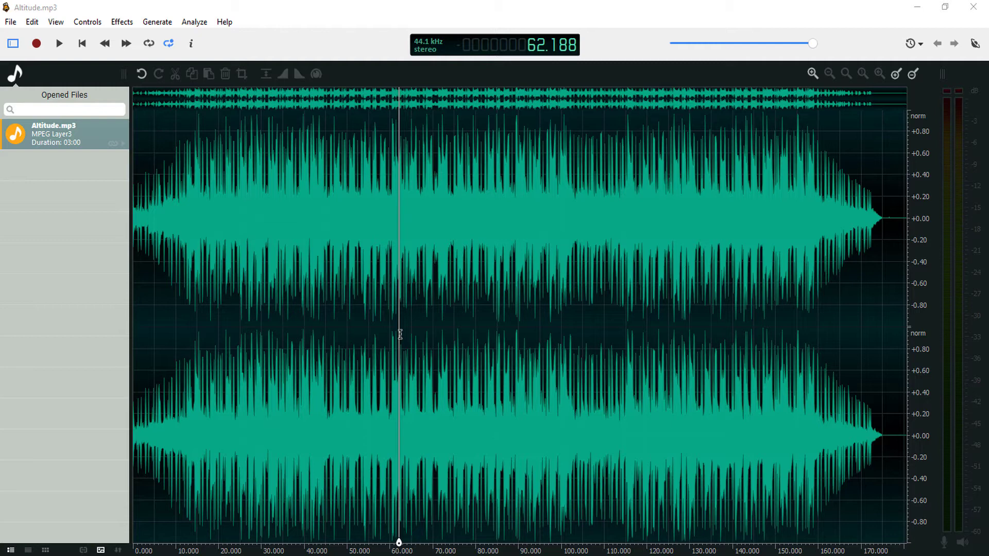
Step: Play Altitude briefly from about 60 seconds, then stop playback
{"action": "key", "text": "space"}
{"action": "left_click", "coordinate": [389, 334]}
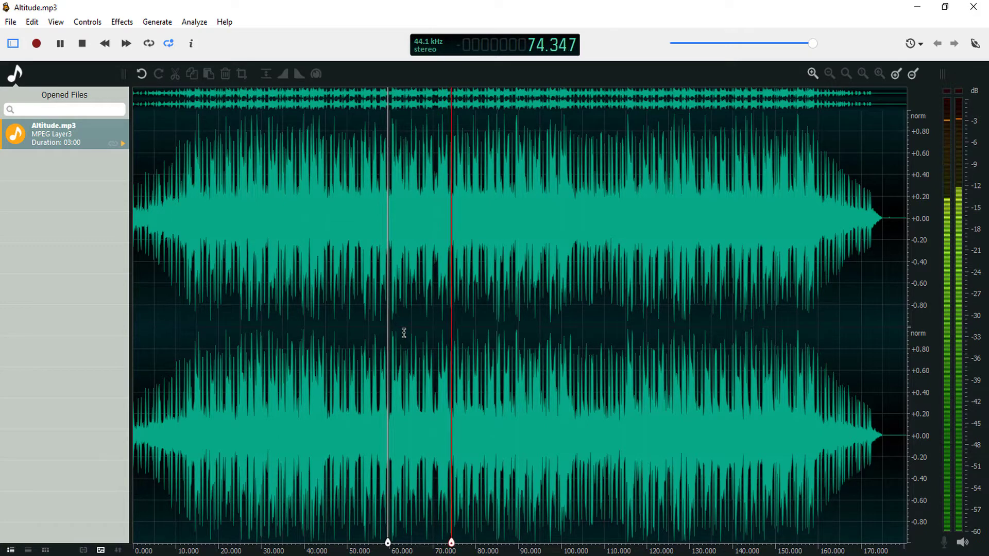
{"action": "key", "text": "space"}
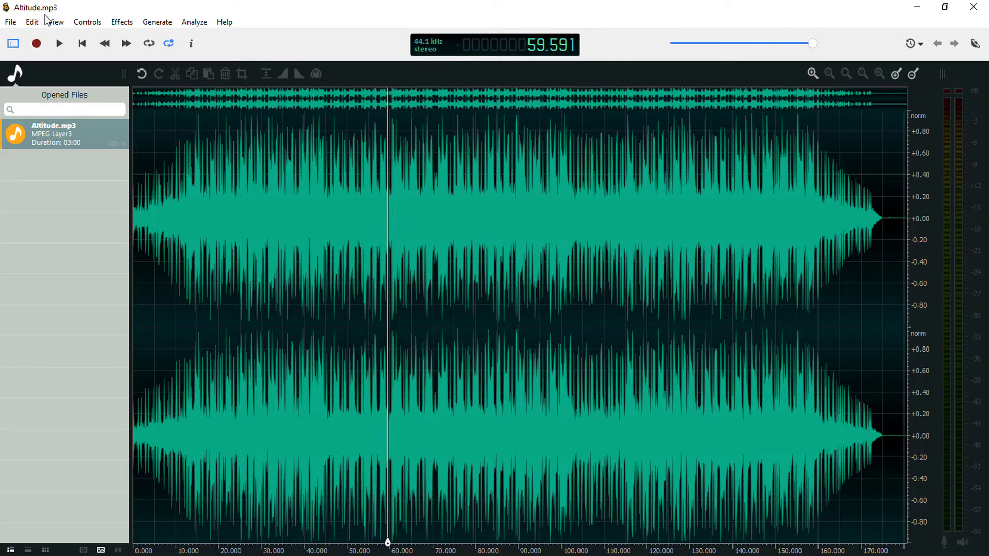
Step: Open Edit > Metadata and browse the General, Artwork, Markers and Statistics tabs before returning to Details
{"action": "left_click", "coordinate": [32, 22]}
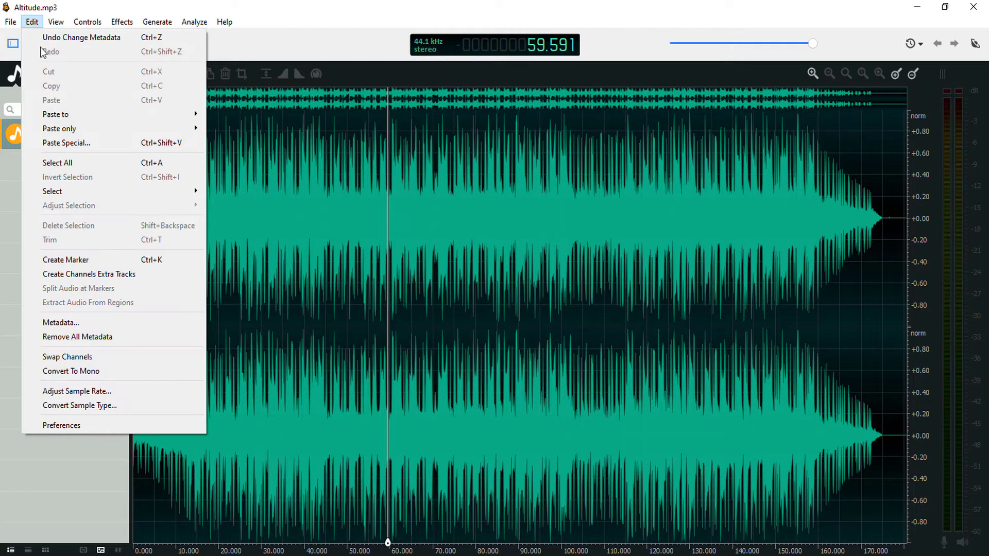
{"action": "left_click", "coordinate": [98, 324]}
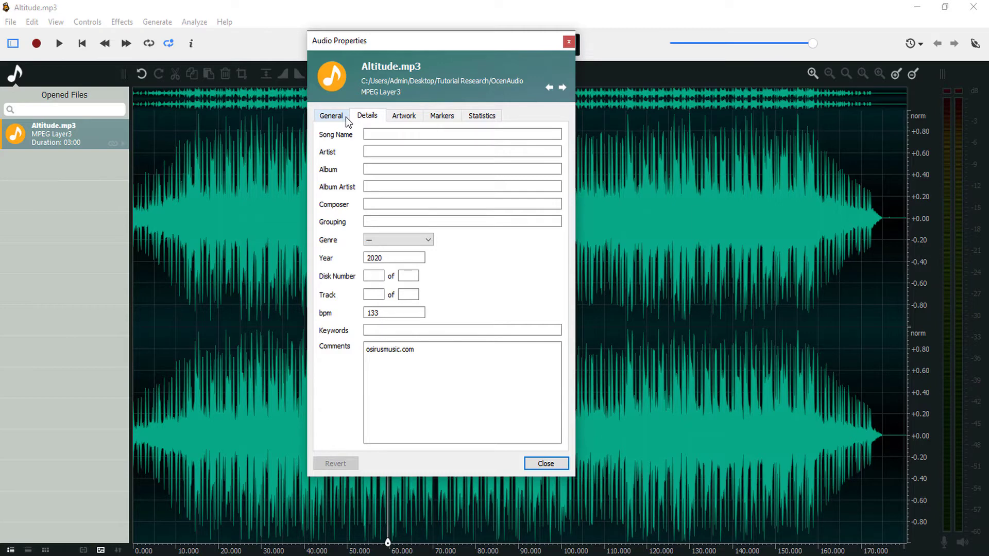
{"action": "left_click", "coordinate": [332, 116]}
{"action": "left_click", "coordinate": [368, 117]}
{"action": "left_click", "coordinate": [404, 117]}
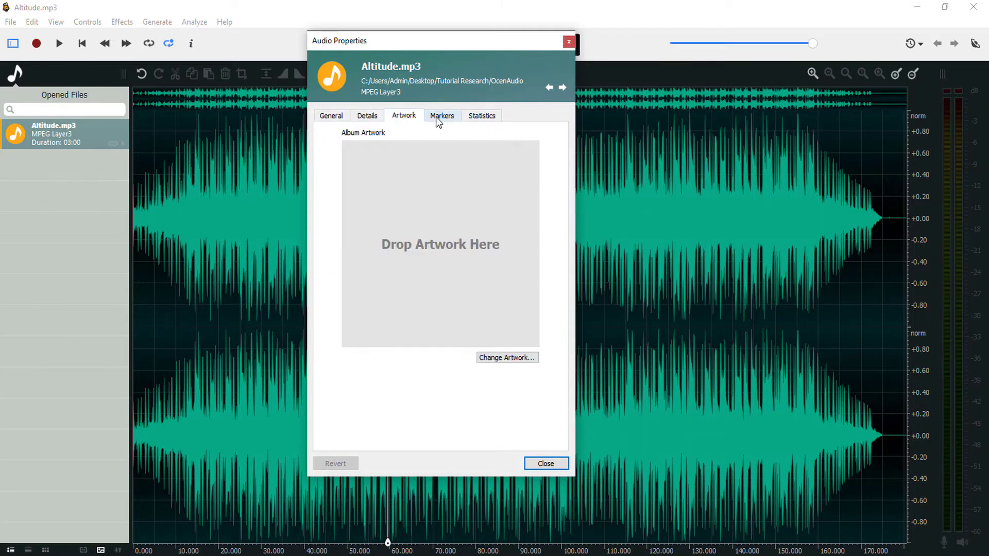
{"action": "left_click", "coordinate": [442, 117]}
{"action": "left_click", "coordinate": [481, 117]}
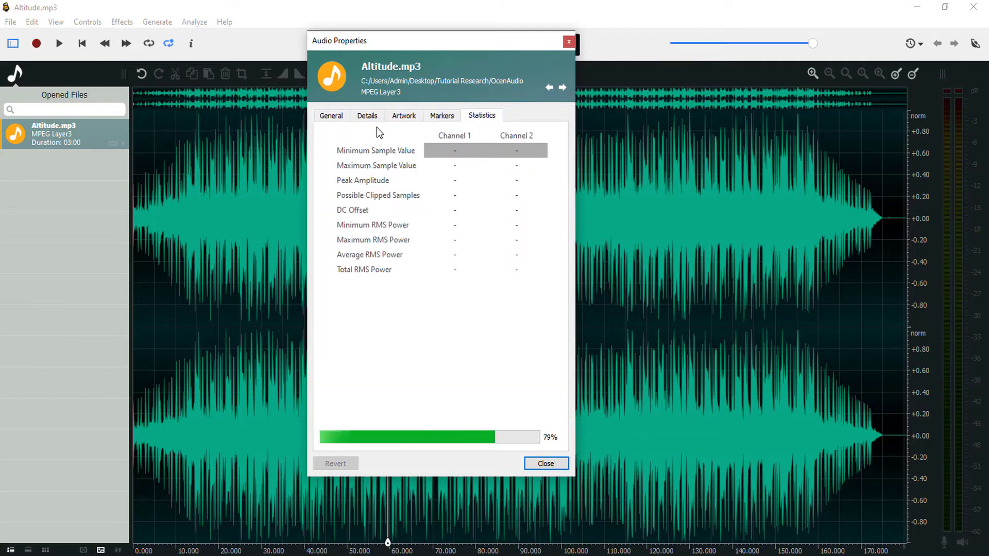
{"action": "left_click", "coordinate": [331, 115]}
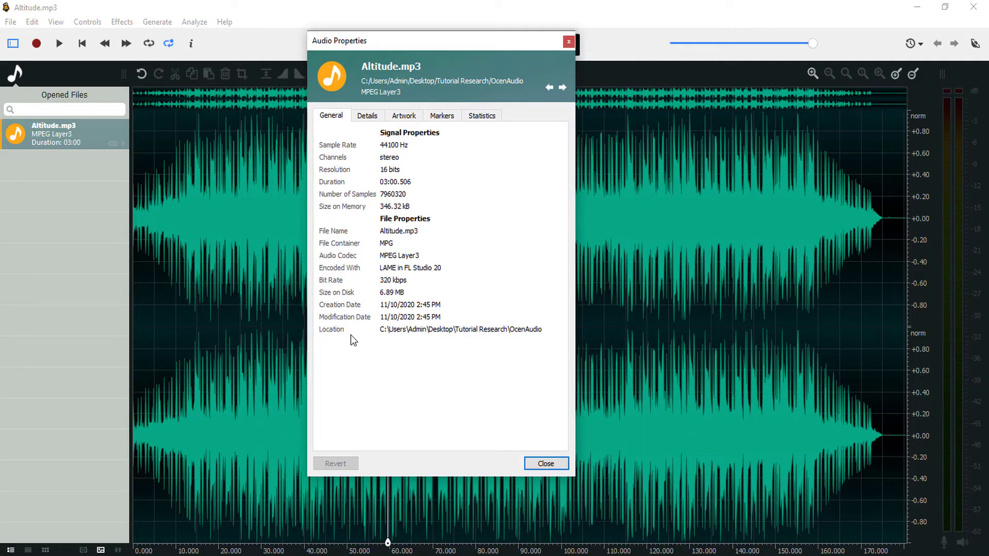
{"action": "left_click", "coordinate": [366, 118]}
{"action": "left_click", "coordinate": [393, 135]}
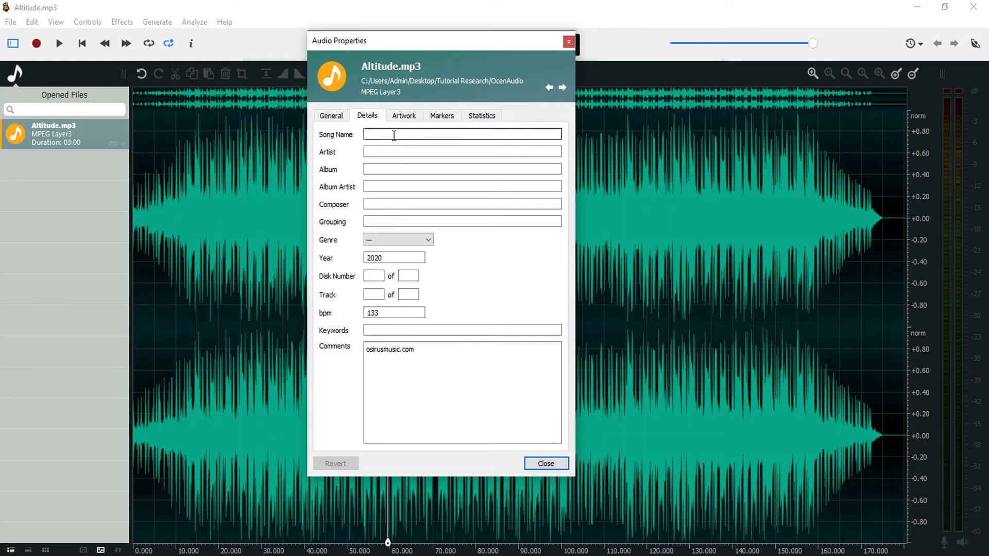
{"action": "type", "text": "Alti"}
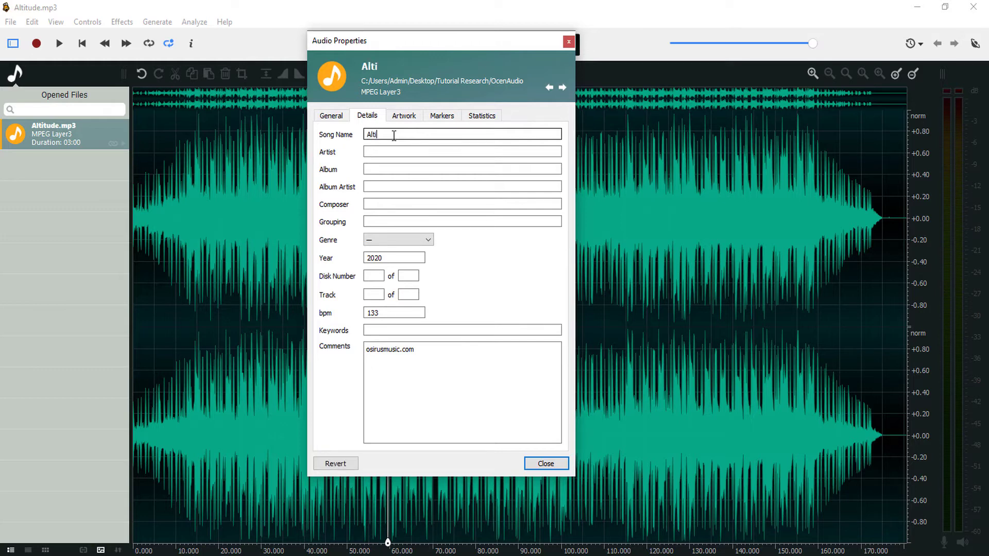
{"action": "type", "text": "tude"}
Step: Enter song name Altitude and artist Osirus, and copy Altitude into Album
{"action": "key", "text": "Tab"}
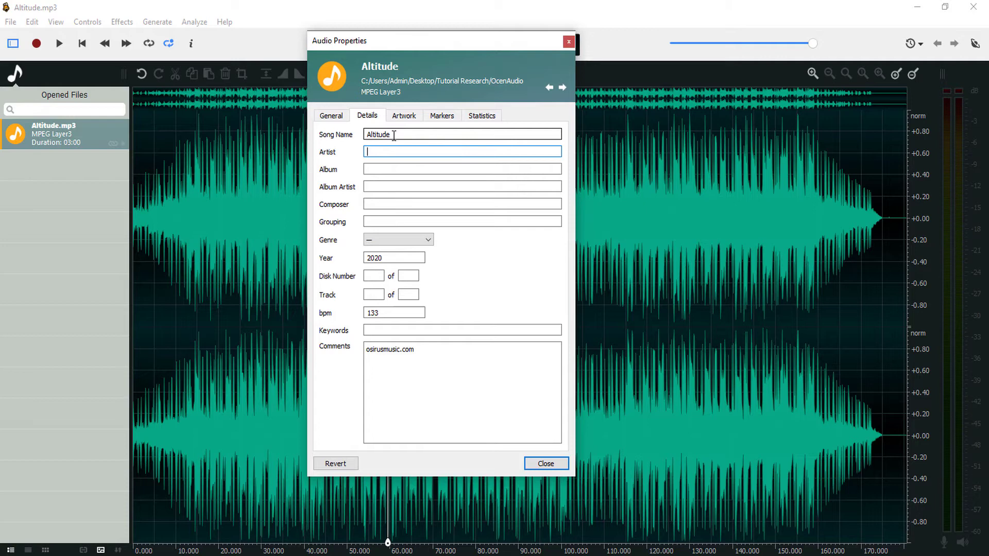
{"action": "type", "text": "Osirus"}
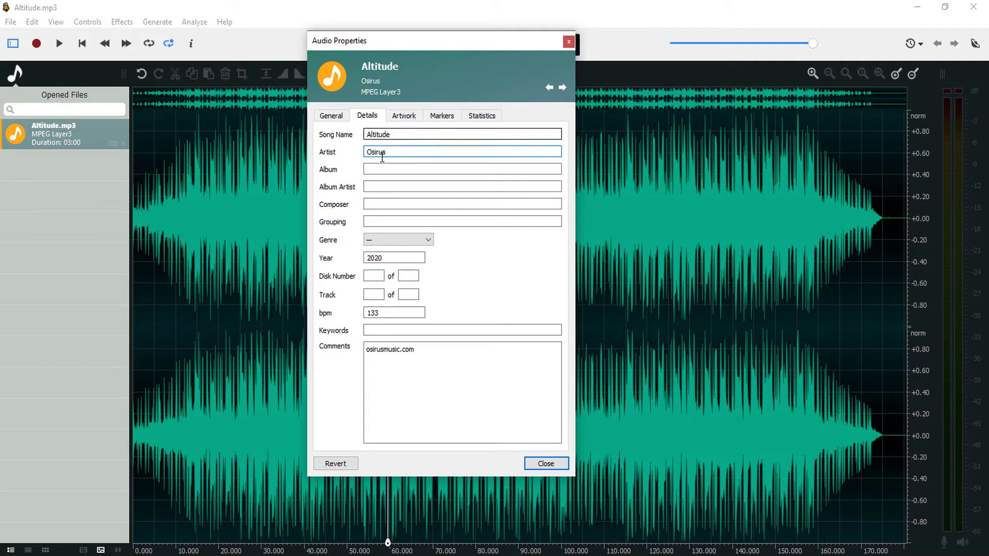
{"action": "double_click", "coordinate": [379, 135]}
{"action": "key", "text": "ctrl+c"}
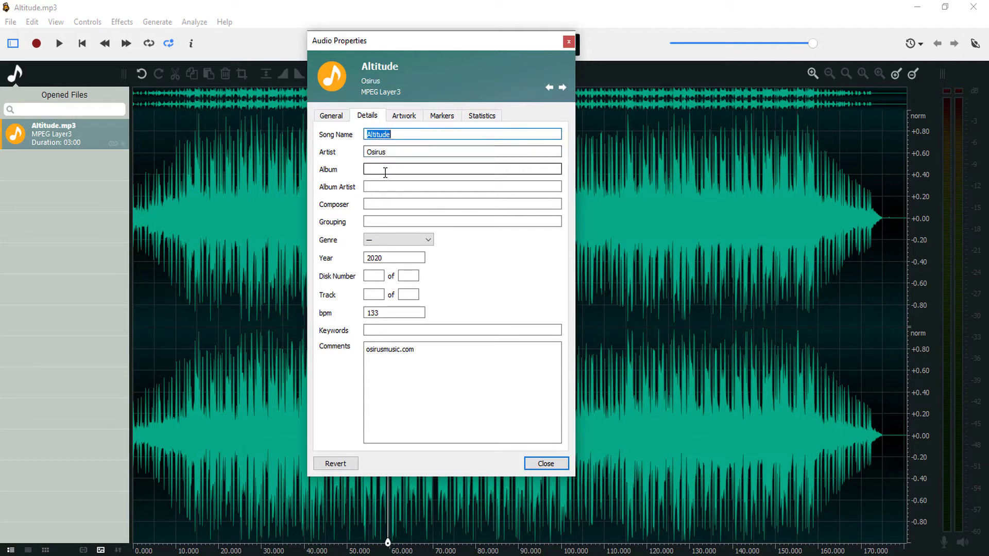
{"action": "left_click", "coordinate": [388, 168]}
{"action": "key", "text": "ctrl+v"}
Step: Copy the artist Osirus into the Album Artist and Composer fields
{"action": "double_click", "coordinate": [380, 152]}
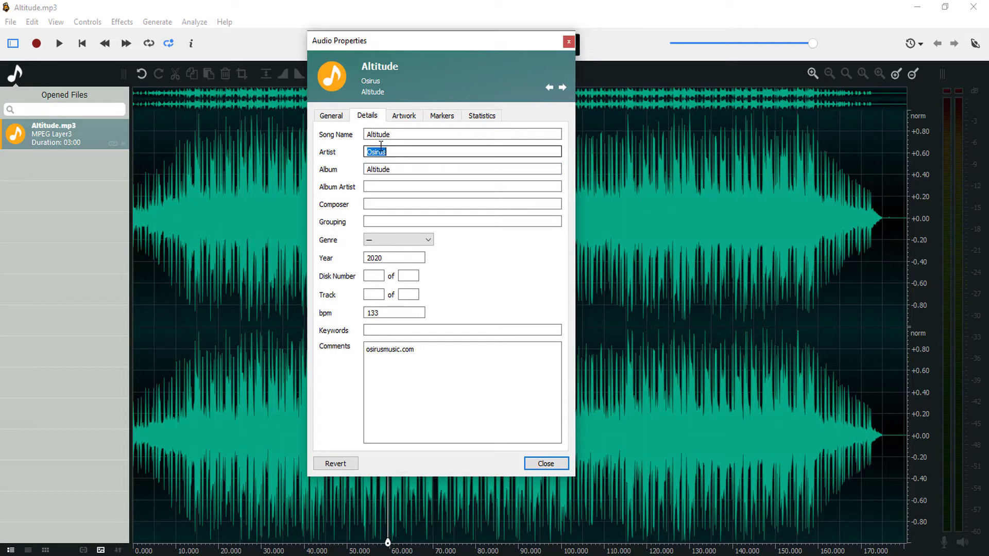
{"action": "key", "text": "ctrl+c"}
{"action": "left_click", "coordinate": [379, 187]}
{"action": "key", "text": "ctrl+v"}
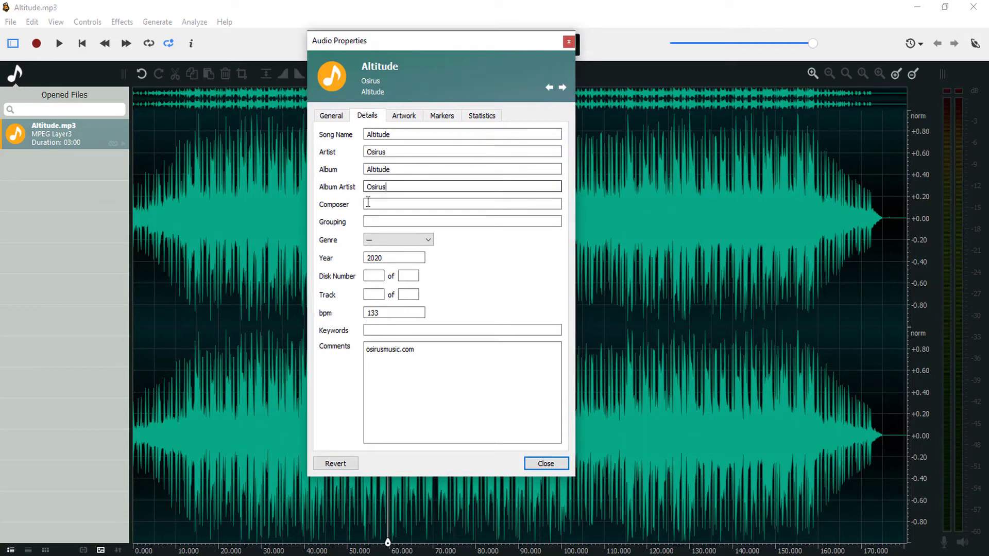
{"action": "left_click", "coordinate": [375, 205]}
{"action": "key", "text": "ctrl+v"}
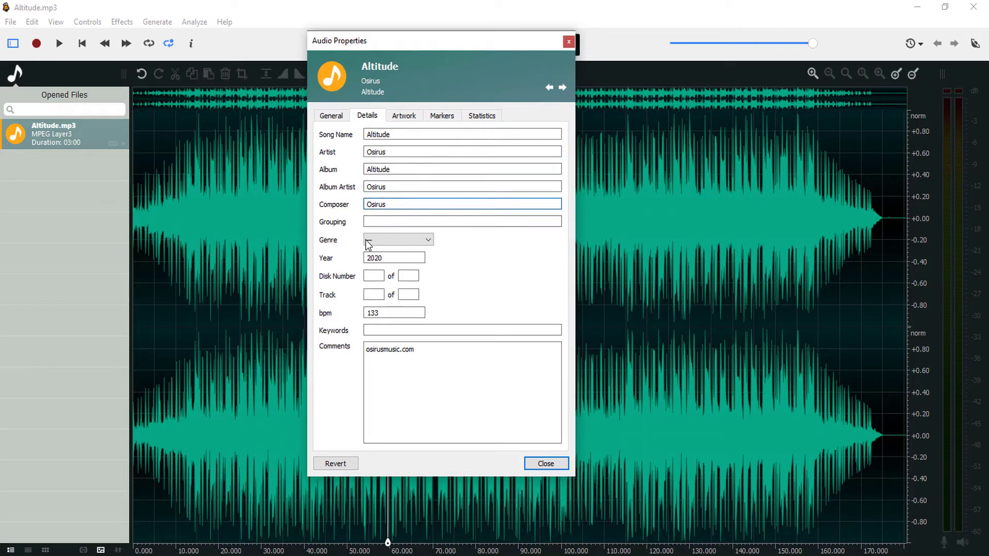
Step: Set genre to Hip-Hop and review year 2020, bpm 133 and the osirusmusic.com comment
{"action": "left_click", "coordinate": [399, 241]}
{"action": "scroll", "coordinate": [410, 274], "scroll_direction": "down", "scroll_amount": 5}
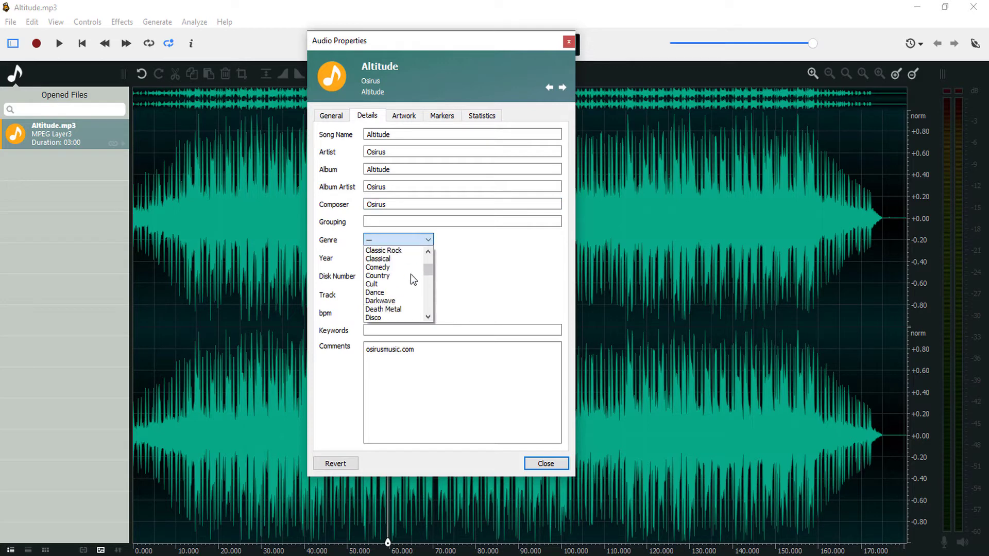
{"action": "scroll", "coordinate": [410, 277], "scroll_direction": "down", "scroll_amount": 2}
{"action": "scroll", "coordinate": [411, 278], "scroll_direction": "down", "scroll_amount": 1}
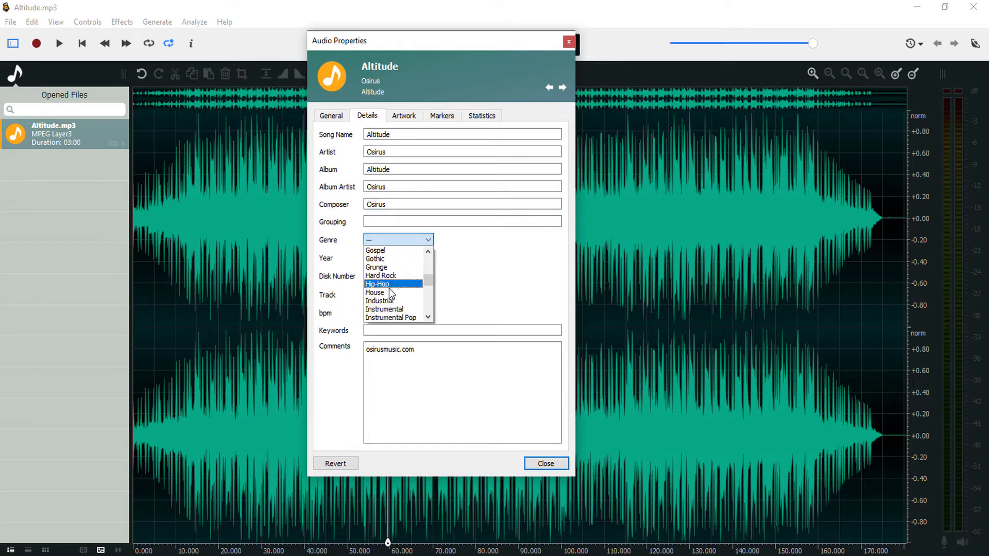
{"action": "left_click", "coordinate": [390, 284]}
{"action": "left_click", "coordinate": [388, 258]}
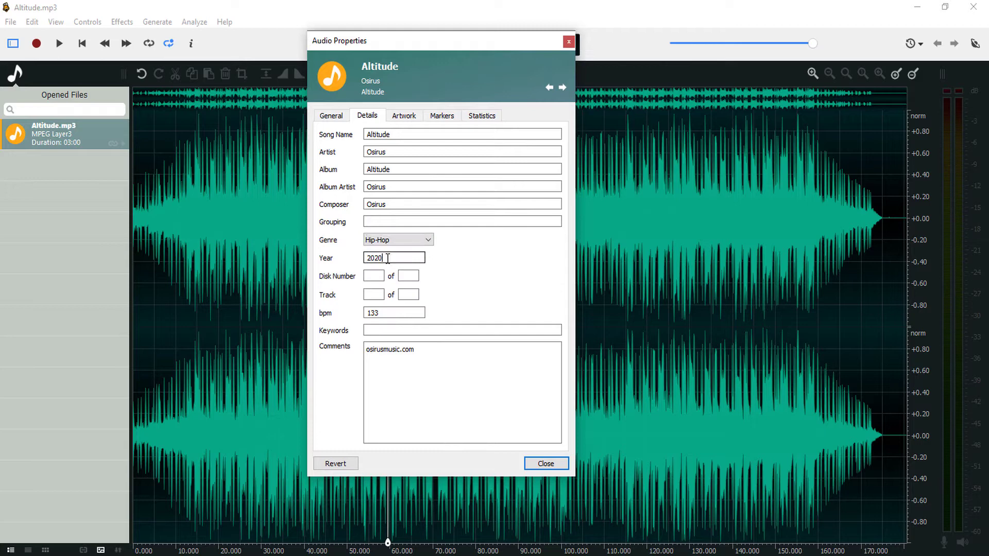
{"action": "left_click", "coordinate": [394, 314]}
{"action": "left_click_drag", "start_coordinate": [444, 355], "coordinate": [326, 352]}
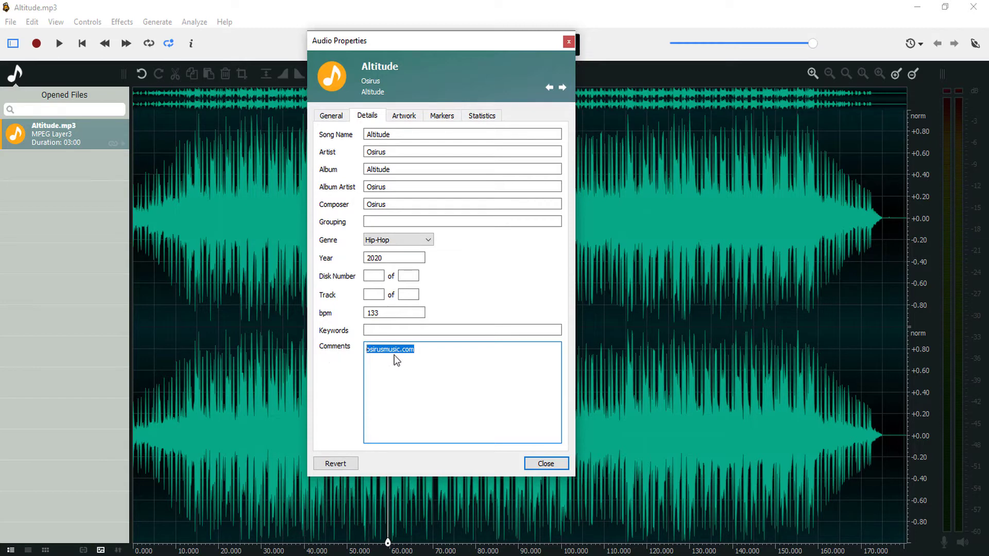
{"action": "left_click", "coordinate": [413, 358]}
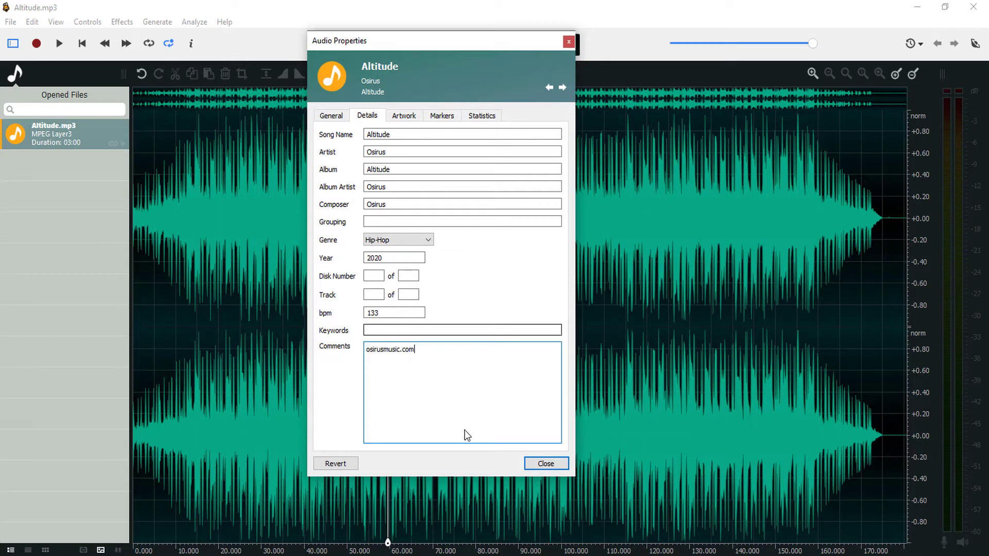
Step: Close the properties, save the tagged Altitude.mp3, and switch to its OcenAudio folder
{"action": "left_click", "coordinate": [553, 464]}
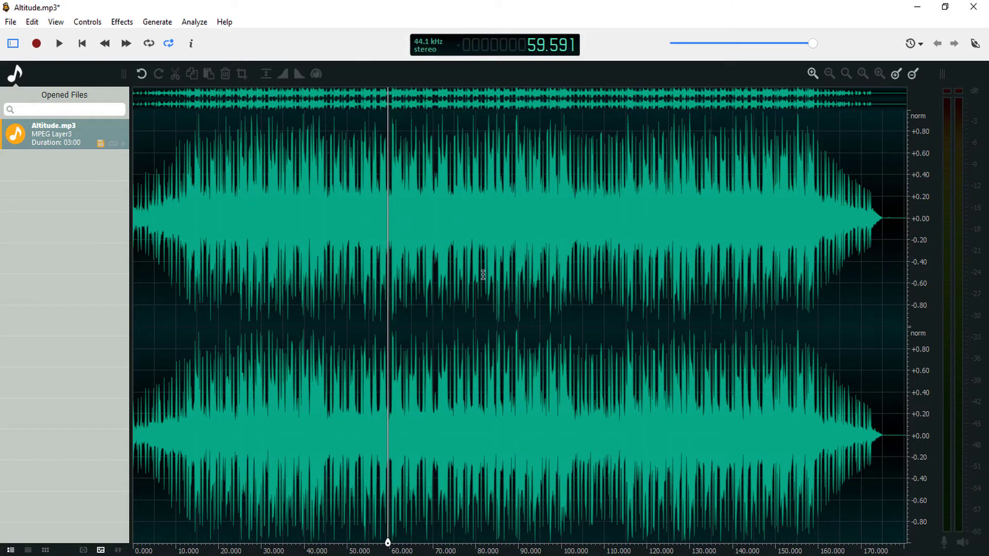
{"action": "key", "text": "ctrl+s"}
{"action": "left_click", "coordinate": [559, 549]}
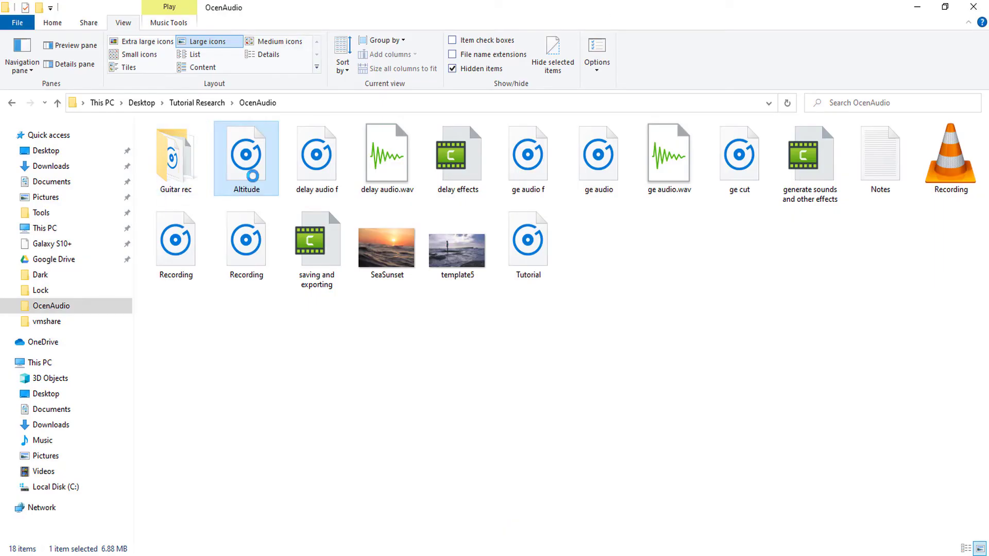
Step: Review Altitude's tags in the Details tab of its file Properties, then close the dialog
{"action": "right_click", "coordinate": [255, 179]}
{"action": "left_click", "coordinate": [291, 546]}
{"action": "left_click", "coordinate": [337, 208]}
{"action": "scroll", "coordinate": [383, 315], "scroll_direction": "down", "scroll_amount": 3}
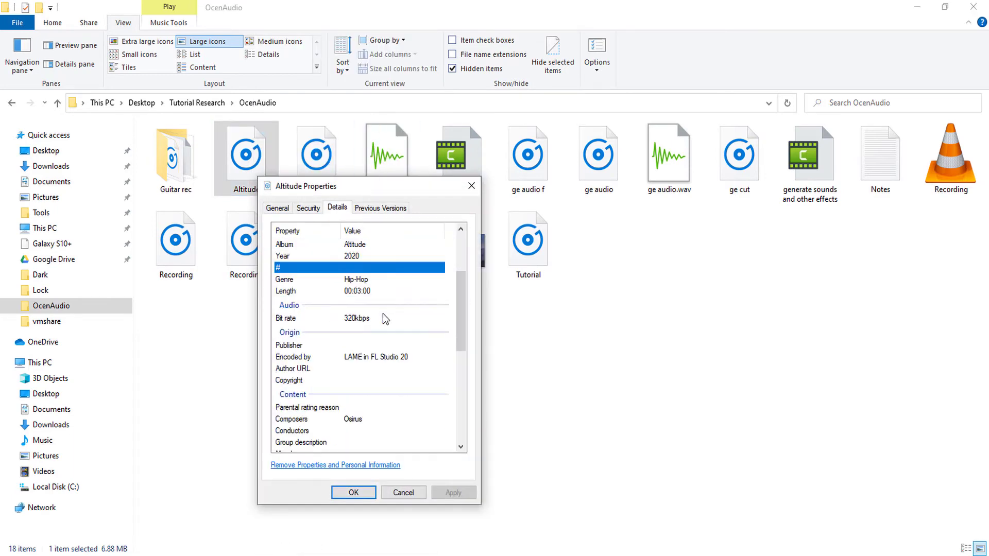
{"action": "scroll", "coordinate": [383, 315], "scroll_direction": "down", "scroll_amount": 3}
{"action": "scroll", "coordinate": [383, 315], "scroll_direction": "up", "scroll_amount": 3}
{"action": "scroll", "coordinate": [383, 315], "scroll_direction": "up", "scroll_amount": 3}
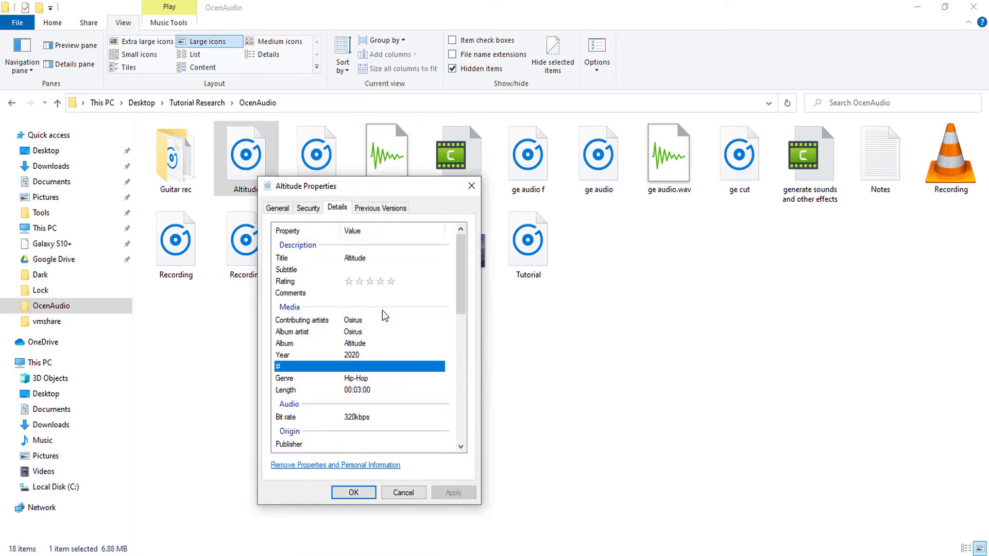
{"action": "scroll", "coordinate": [383, 315], "scroll_direction": "down", "scroll_amount": 4}
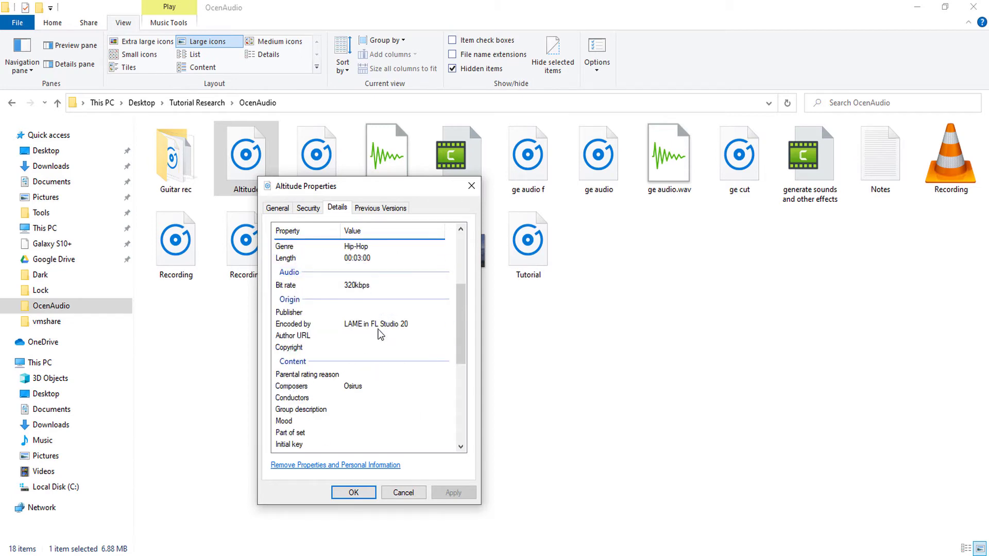
{"action": "left_click", "coordinate": [471, 186]}
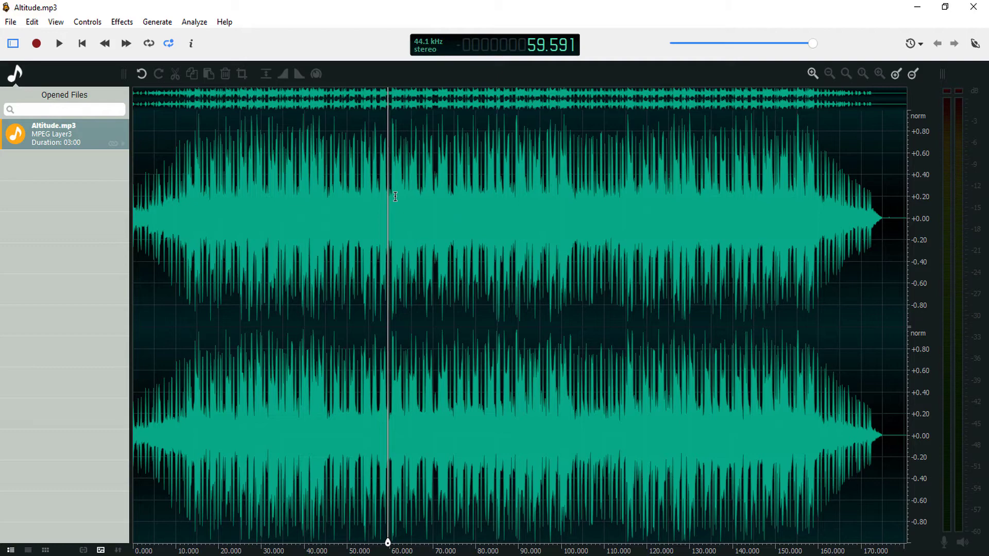
Step: Reopen Altitude's metadata on the empty Artwork tab and restore the OcenAudio folder window
{"action": "left_click", "coordinate": [31, 22]}
{"action": "left_click", "coordinate": [60, 323]}
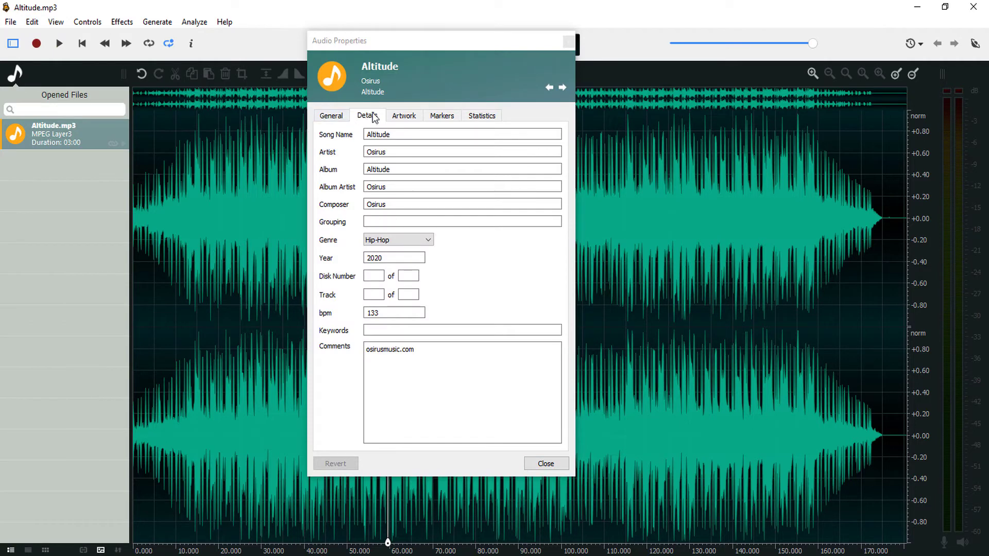
{"action": "left_click", "coordinate": [404, 115]}
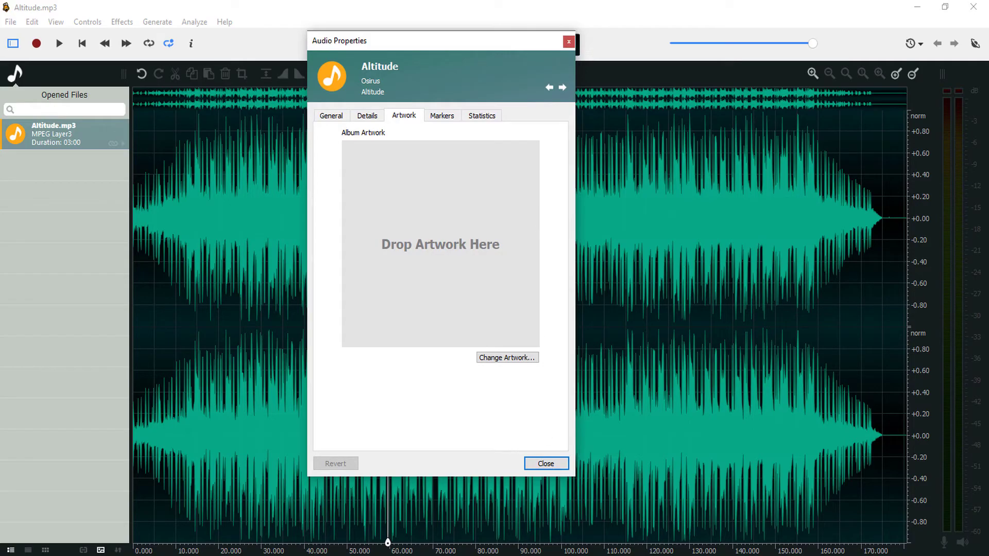
{"action": "left_click", "coordinate": [539, 483]}
{"action": "left_click_drag", "start_coordinate": [453, 7], "coordinate": [672, 57]}
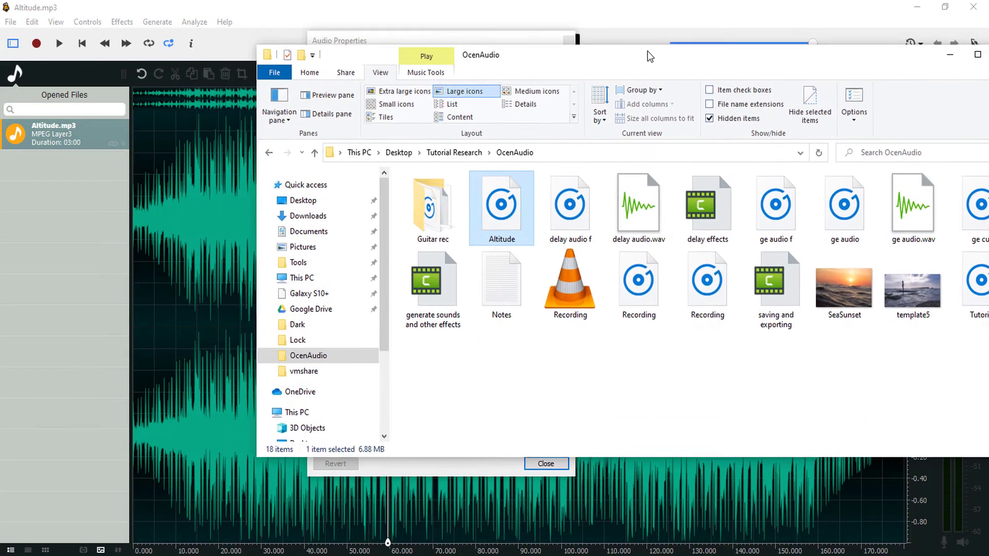
Step: Snap the folder window left and ocenaudio right, with the metadata properties reopened
{"action": "key", "text": "super+Left"}
{"action": "left_click", "coordinate": [734, 286]}
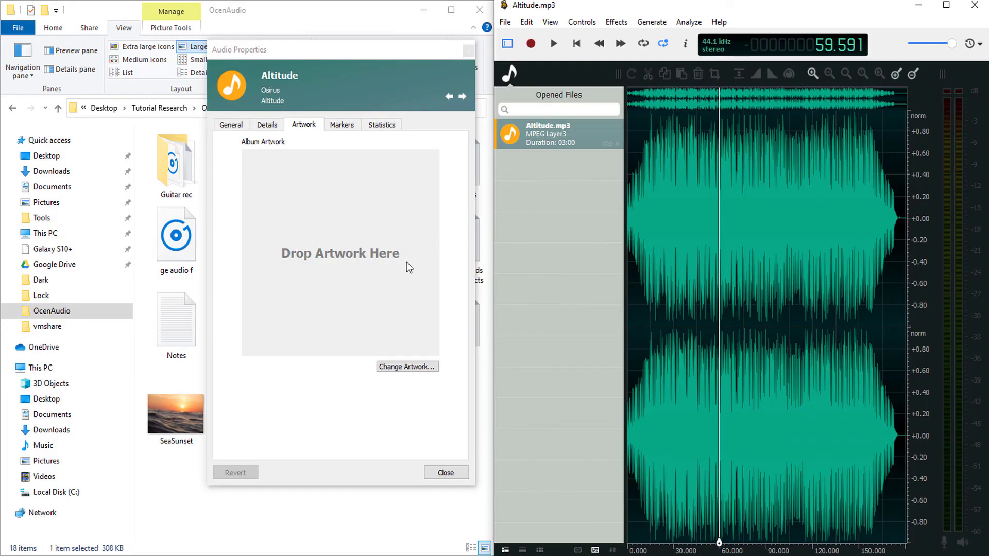
{"action": "left_click", "coordinate": [527, 22]}
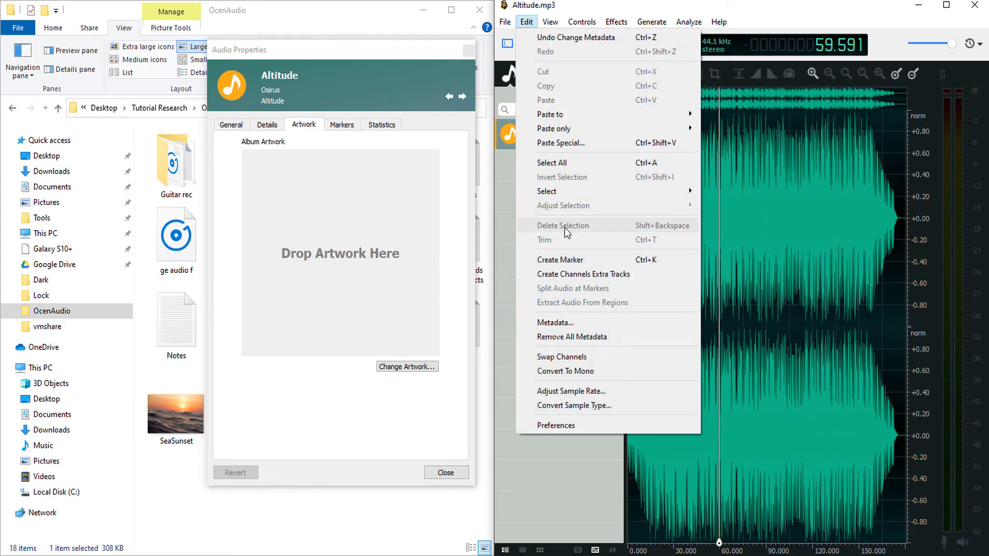
{"action": "left_click", "coordinate": [573, 324]}
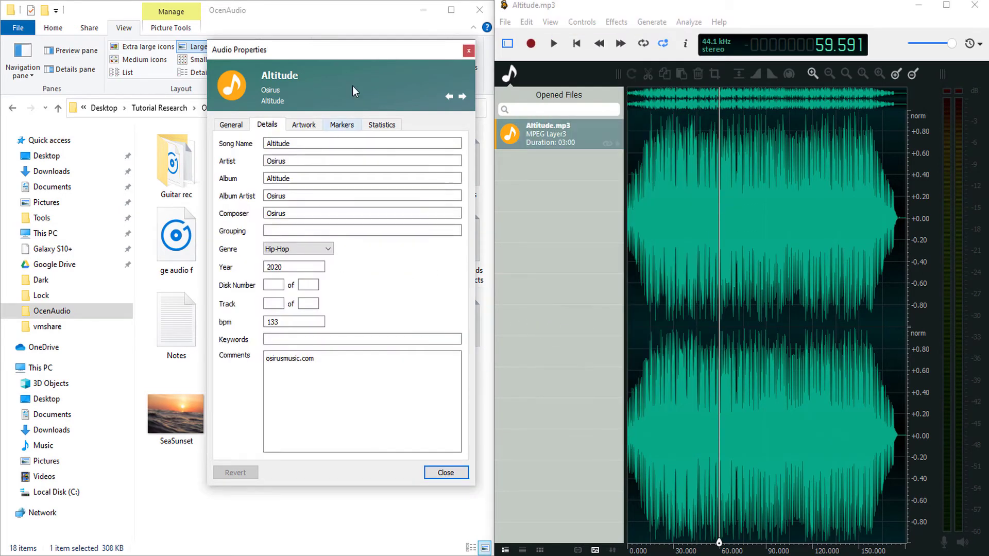
{"action": "left_click_drag", "start_coordinate": [375, 52], "coordinate": [787, 85]}
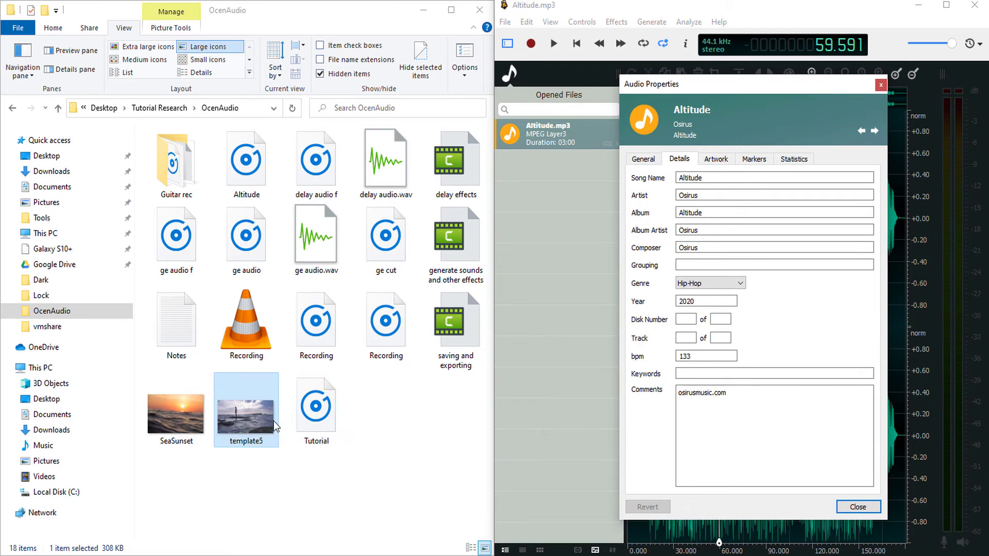
Step: Drop template5 in as album artwork, then close and save the tagged song
{"action": "left_click", "coordinate": [247, 413]}
{"action": "left_click", "coordinate": [731, 163]}
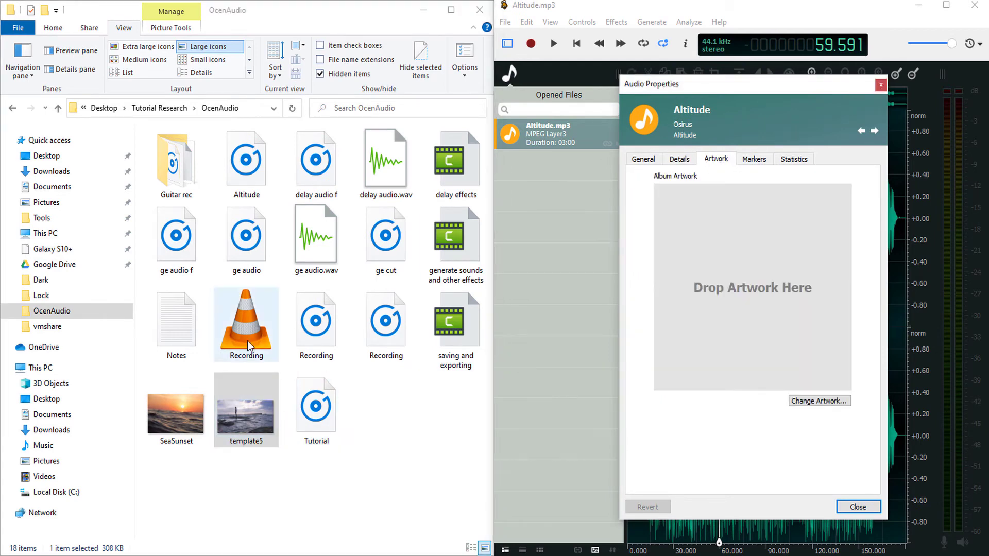
{"action": "left_click_drag", "start_coordinate": [247, 414], "coordinate": [861, 322]}
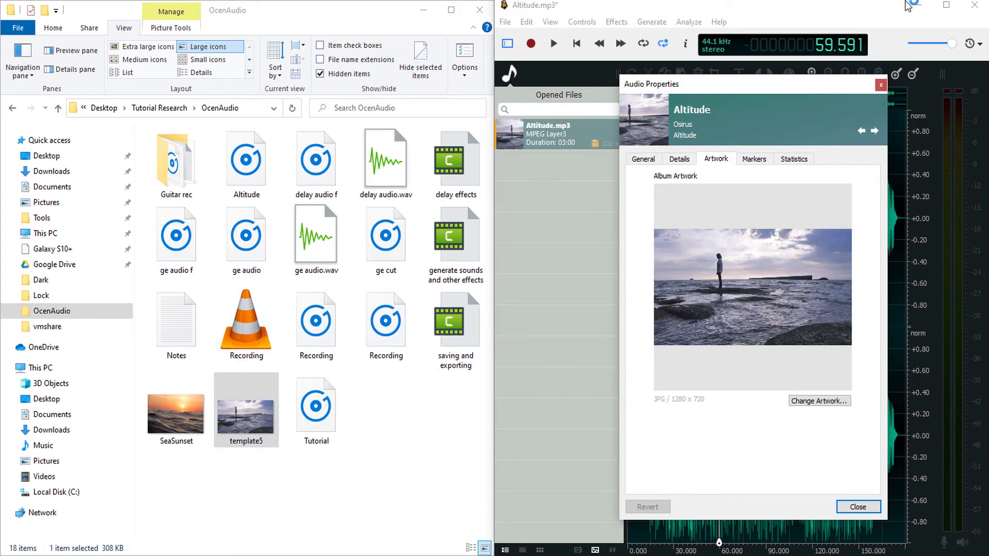
{"action": "left_click", "coordinate": [946, 5]}
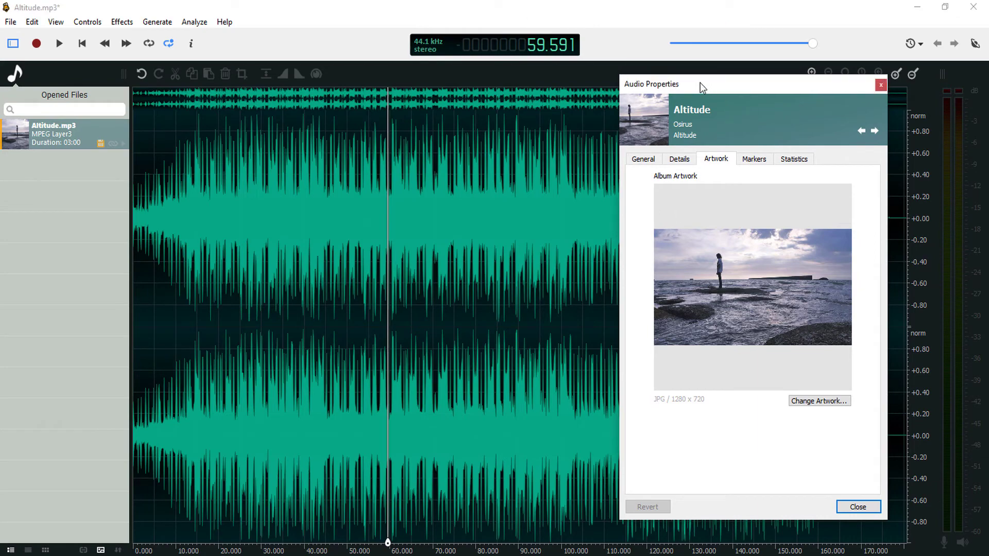
{"action": "left_click_drag", "start_coordinate": [700, 83], "coordinate": [370, 63]}
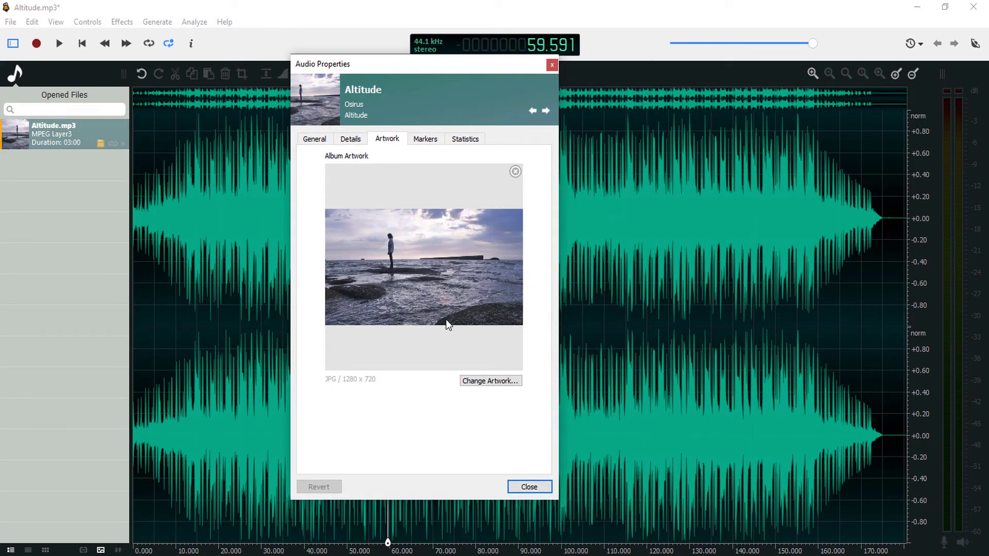
{"action": "left_click", "coordinate": [529, 487]}
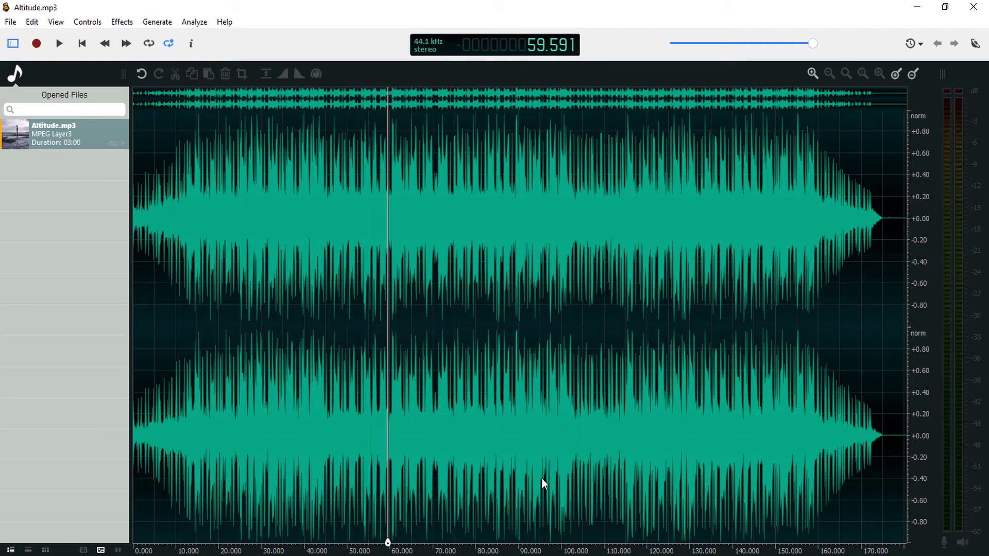
Step: Switch to the OcenAudio folder, select Altitude and maximize the window
{"action": "key", "text": "alt+Tab"}
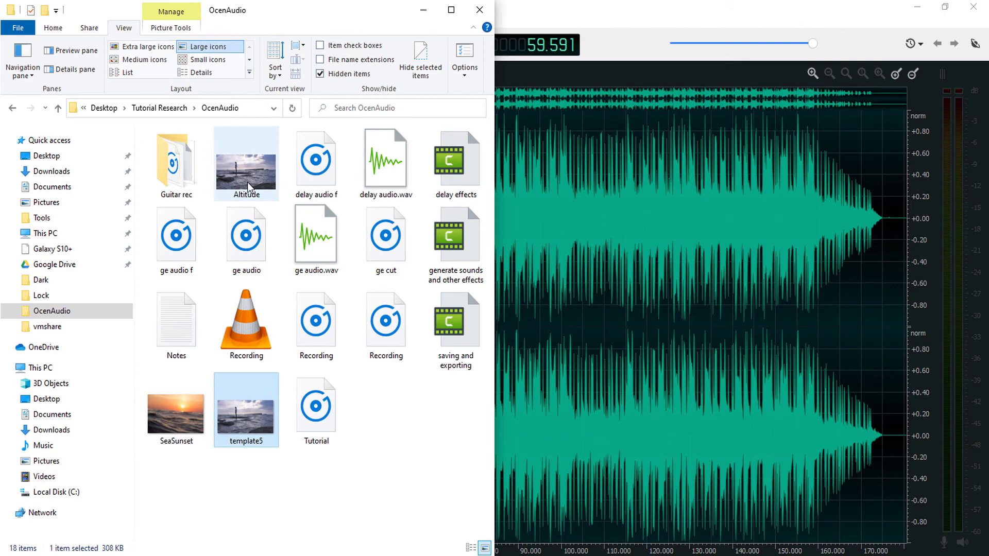
{"action": "left_click", "coordinate": [247, 186]}
{"action": "left_click", "coordinate": [451, 10]}
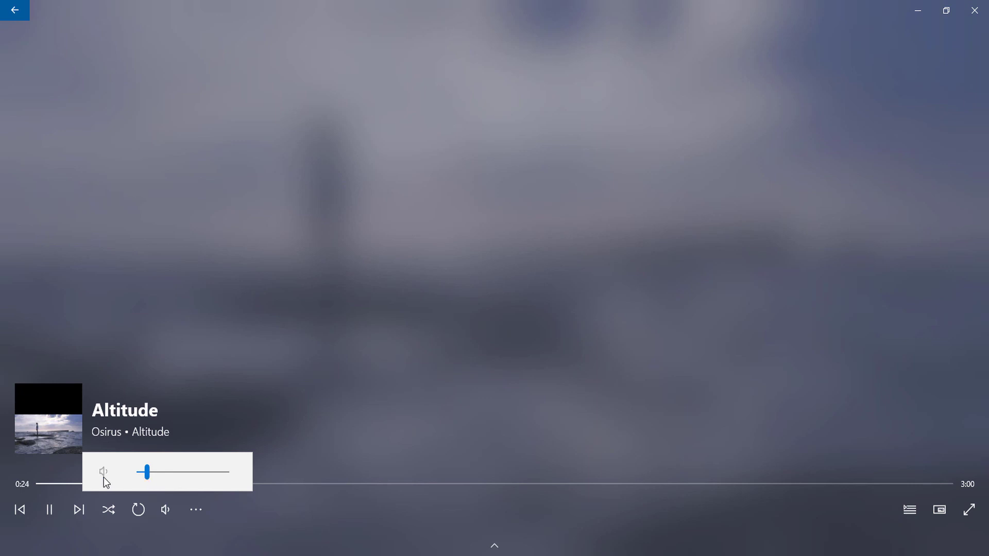
Step: Drag Groove Music's volume slider down to about 10
{"action": "left_click_drag", "start_coordinate": [144, 473], "coordinate": [151, 473]}
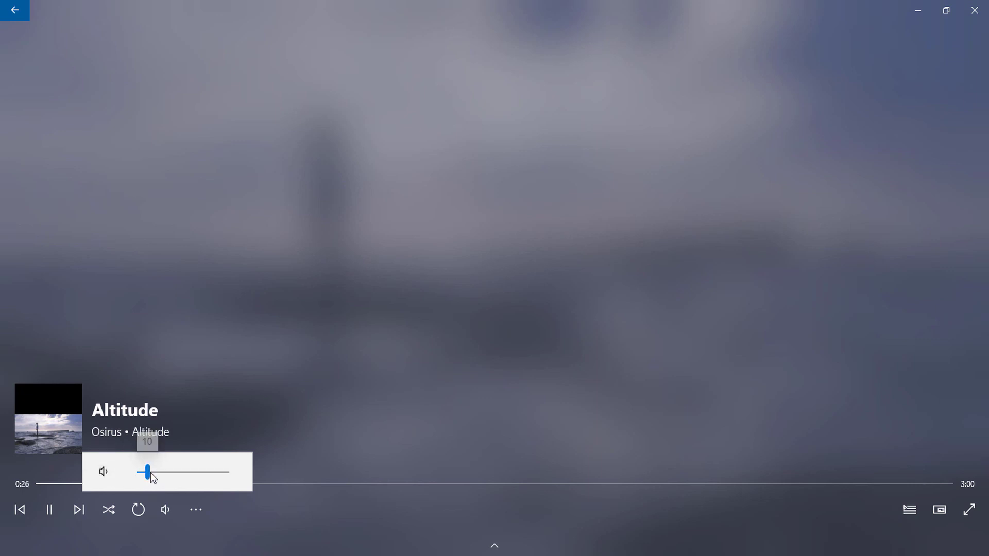